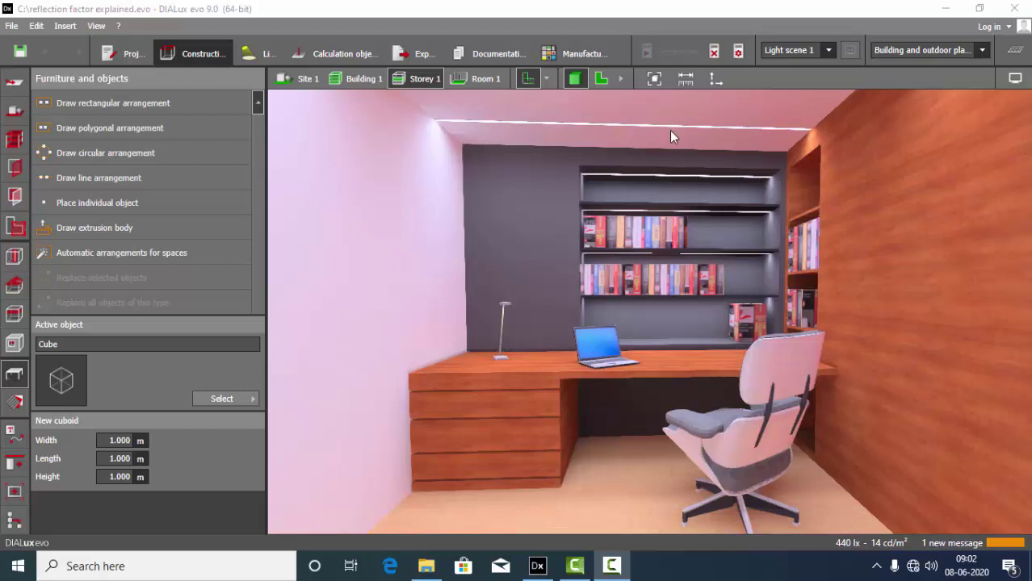
- Examine the room and display its existing cutouts, focusing on the bookshelf niches in the grey and wooden walls
left_click_drag(573, 224, 785, 364)
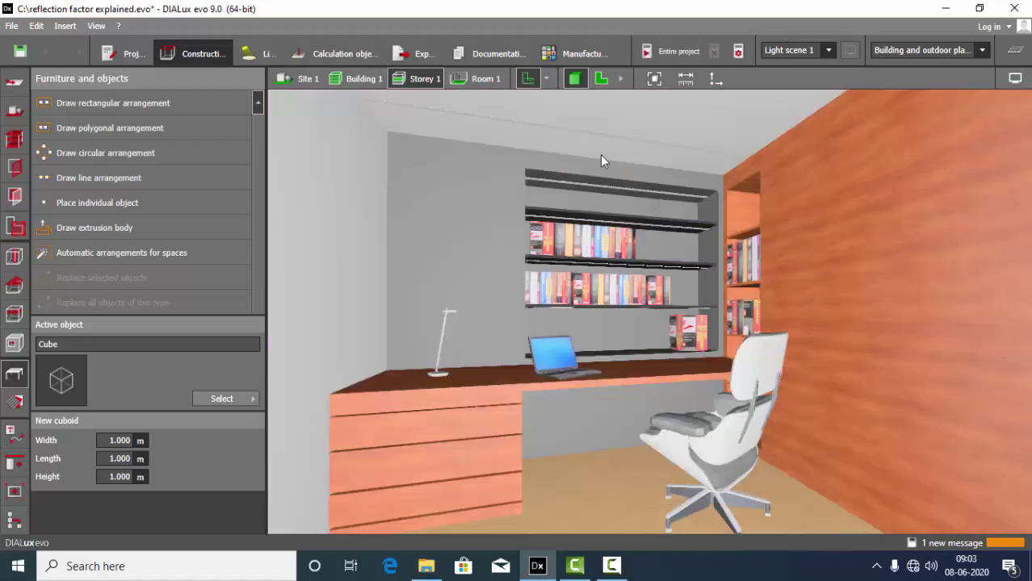
middle_click_drag(600, 159, 533, 312)
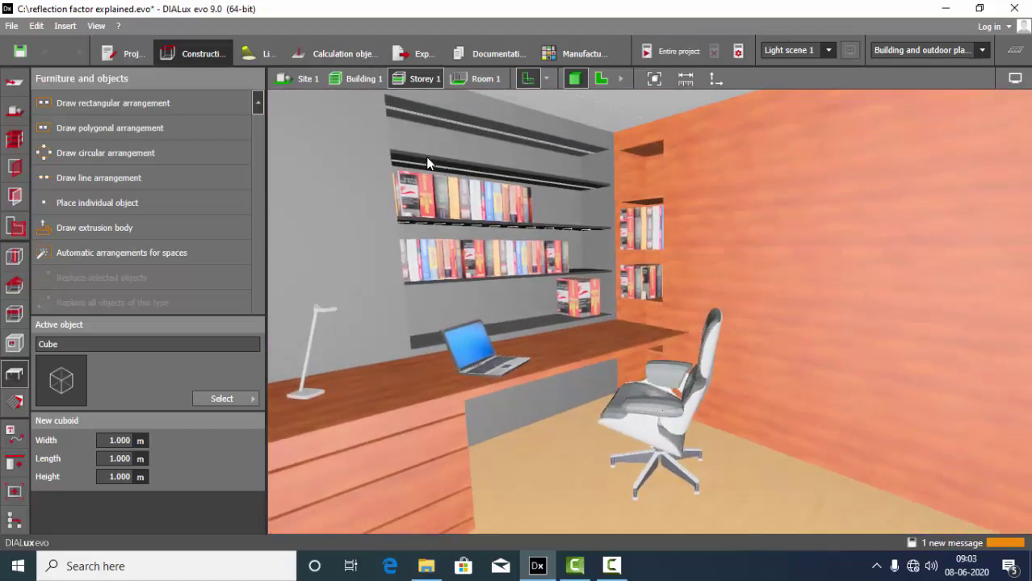
middle_click_drag(435, 195, 699, 304)
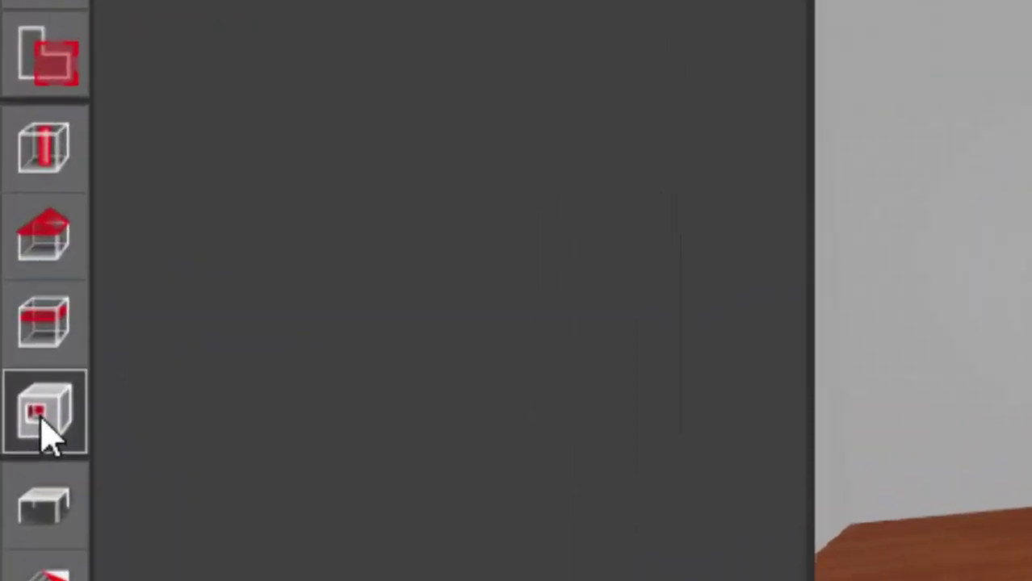
left_click(43, 425)
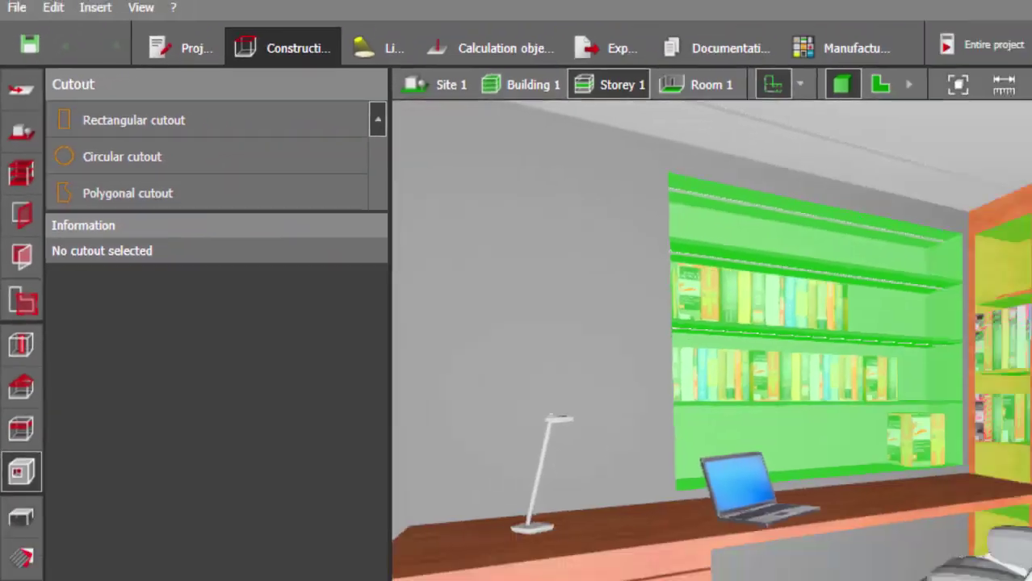
scroll(766, 351, "up", 2)
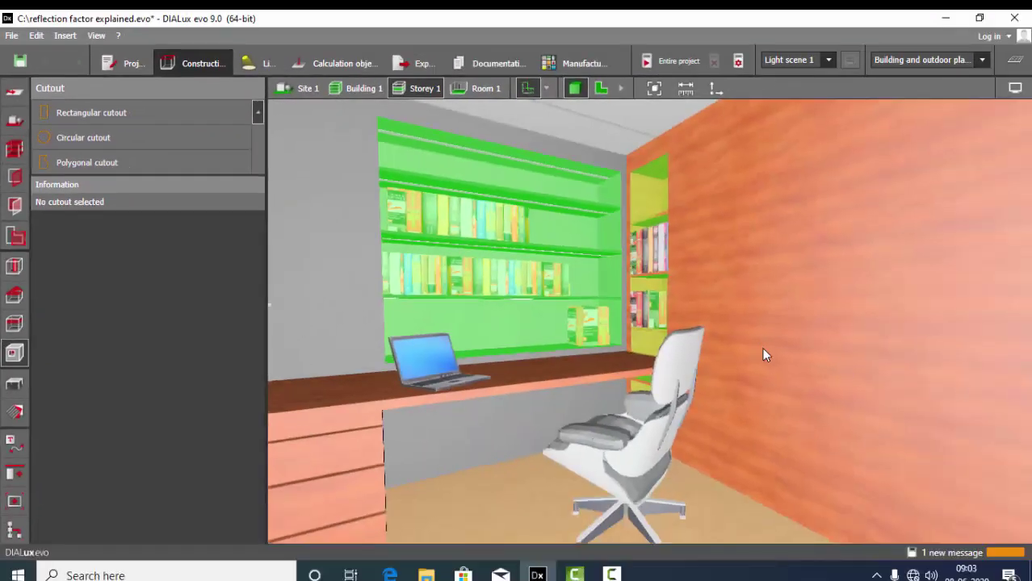
mouse_move(766, 352)
right_mouse_down()
mouse_move(797, 362)
mouse_move(775, 355)
right_mouse_up()
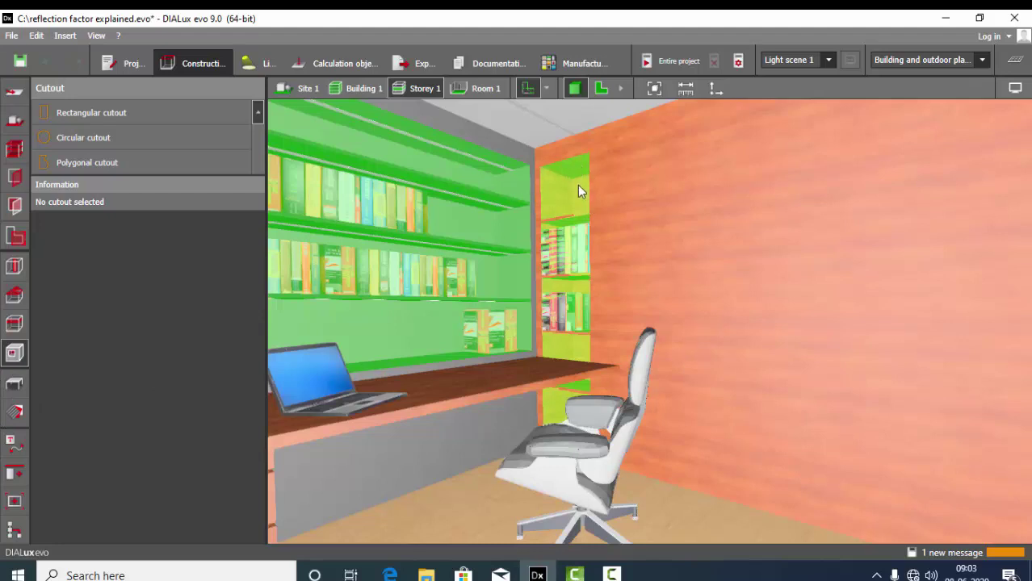
scroll(575, 189, "up", 1)
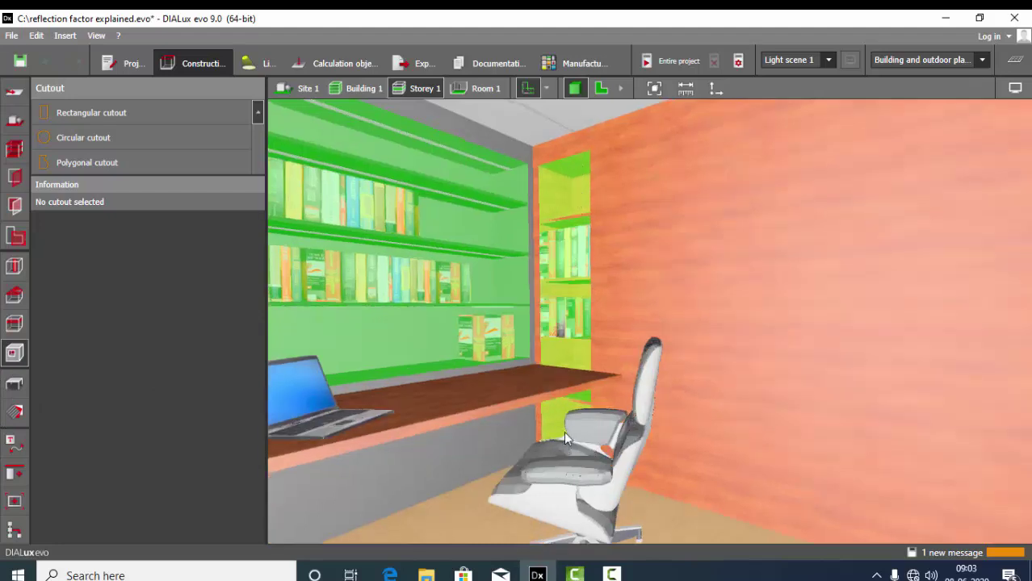
right_click_drag(579, 189, 497, 138)
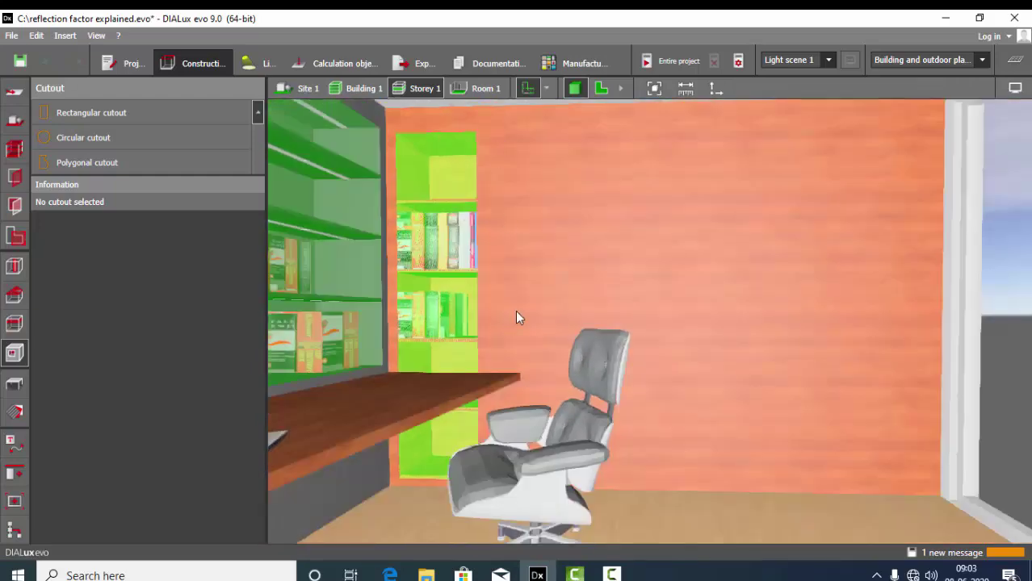
- Draw a rectangular cutout about 0.73 m wide and 1.55 m high in the wooden wall beside the narrow bookshelf niche
left_click(92, 114)
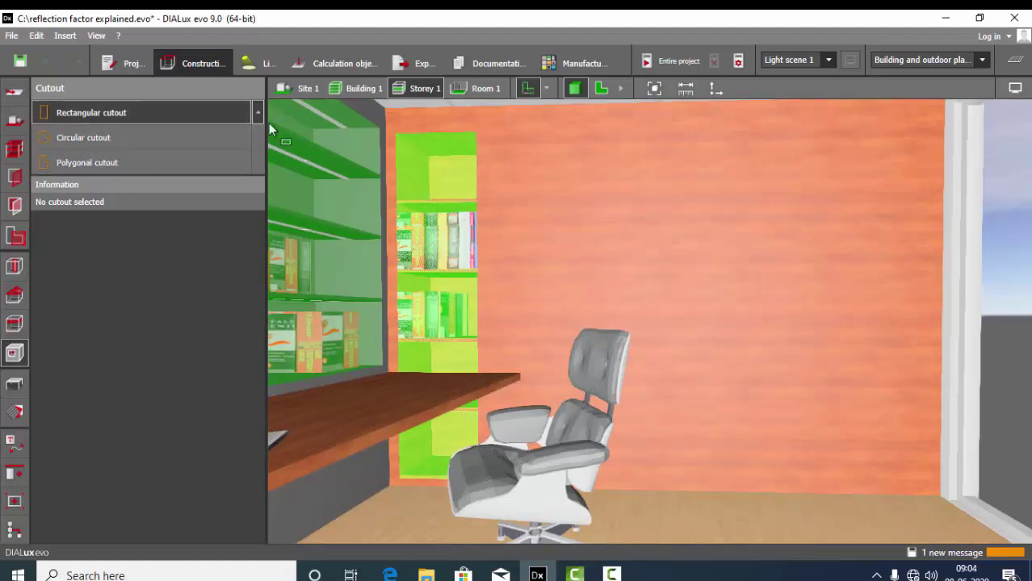
left_click(484, 134)
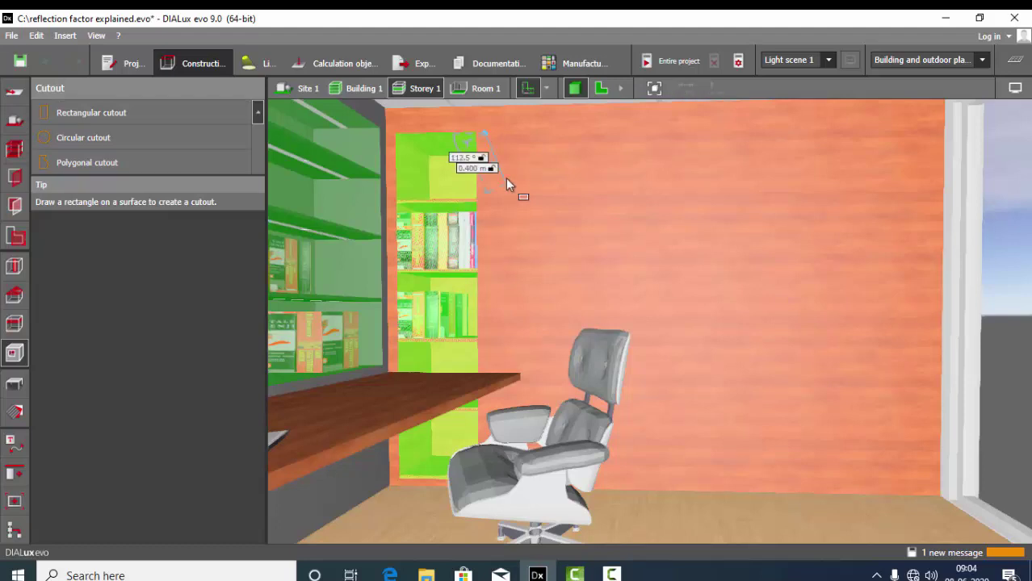
left_click(585, 137)
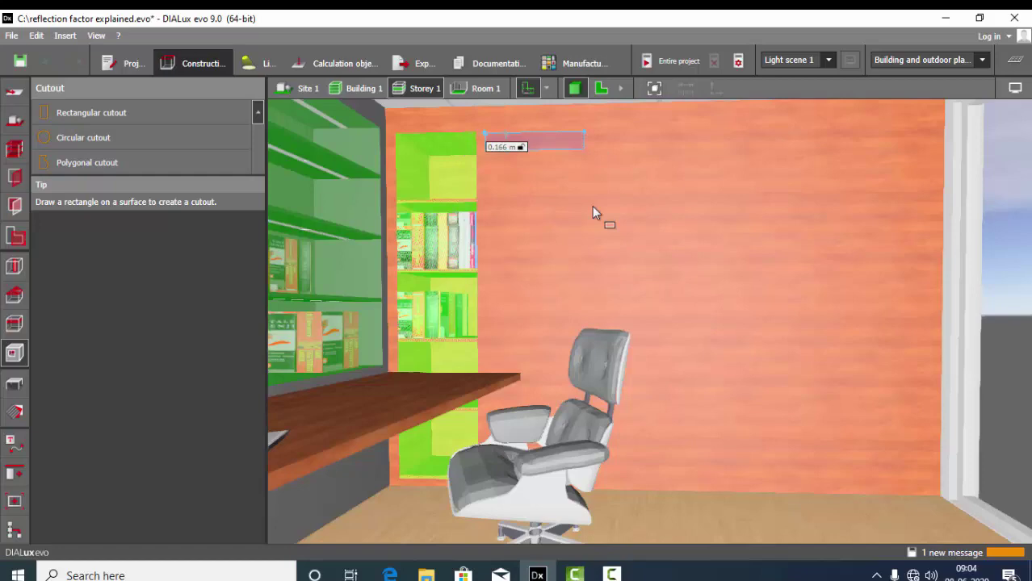
left_click(591, 344)
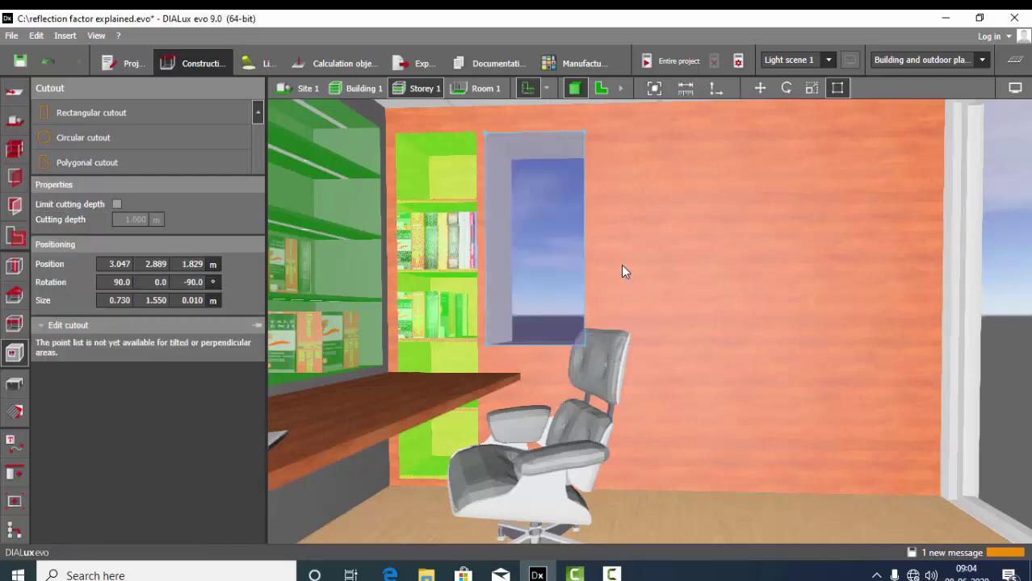
- Examine the new rectangular cutout from inside the room and from outside the building
right_click_drag(621, 266, 872, 456)
middle_click_drag(729, 277, 816, 341)
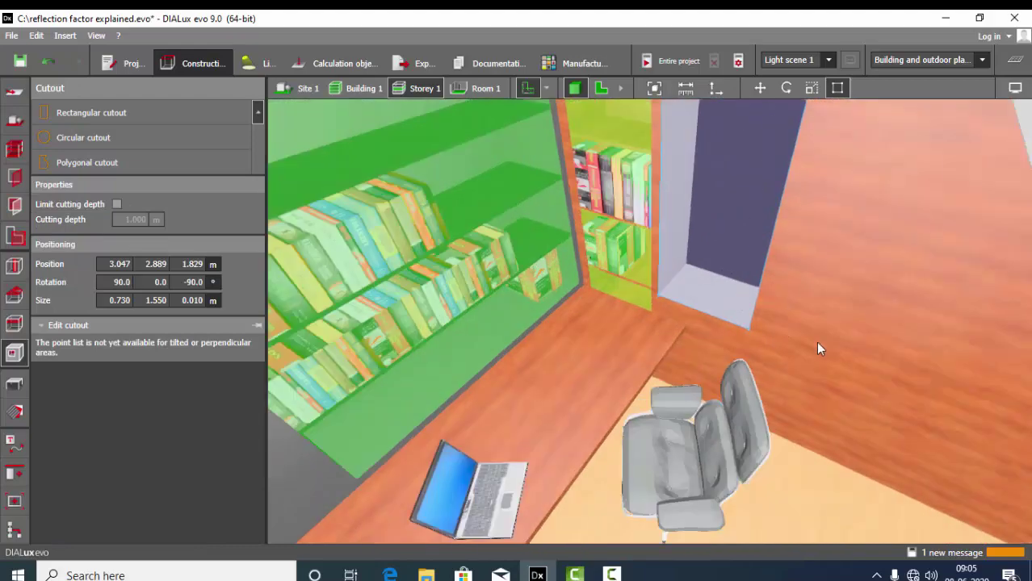
scroll(832, 331, "up", 3)
right_click_drag(789, 229, 664, 316)
scroll(664, 316, "down", 2)
scroll(824, 315, "up", 2)
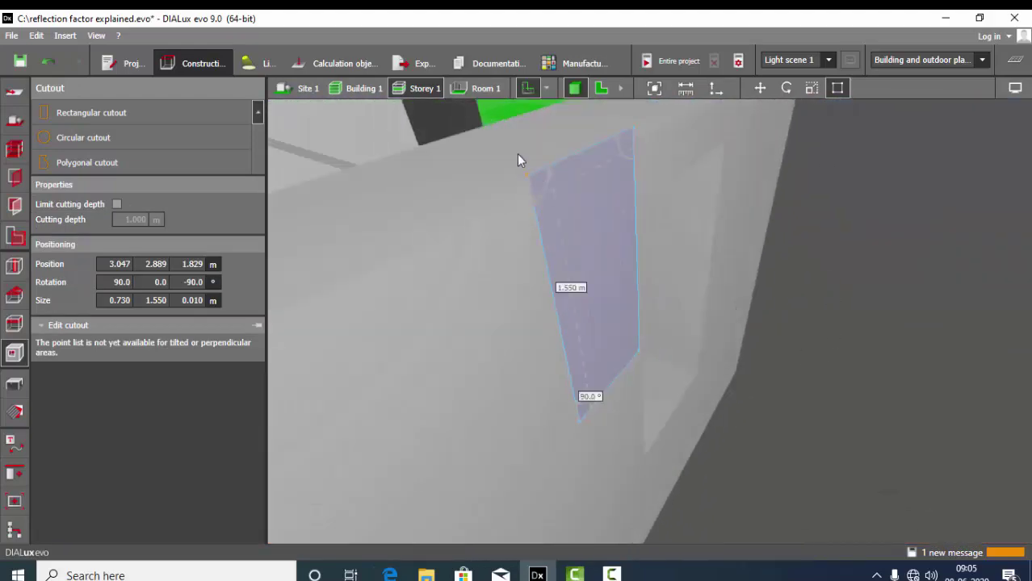
right_click_drag(858, 331, 808, 312)
scroll(807, 313, "down", 2)
left_click(887, 290)
middle_click_drag(887, 297, 659, 258)
scroll(660, 258, "up", 3)
left_click(662, 262)
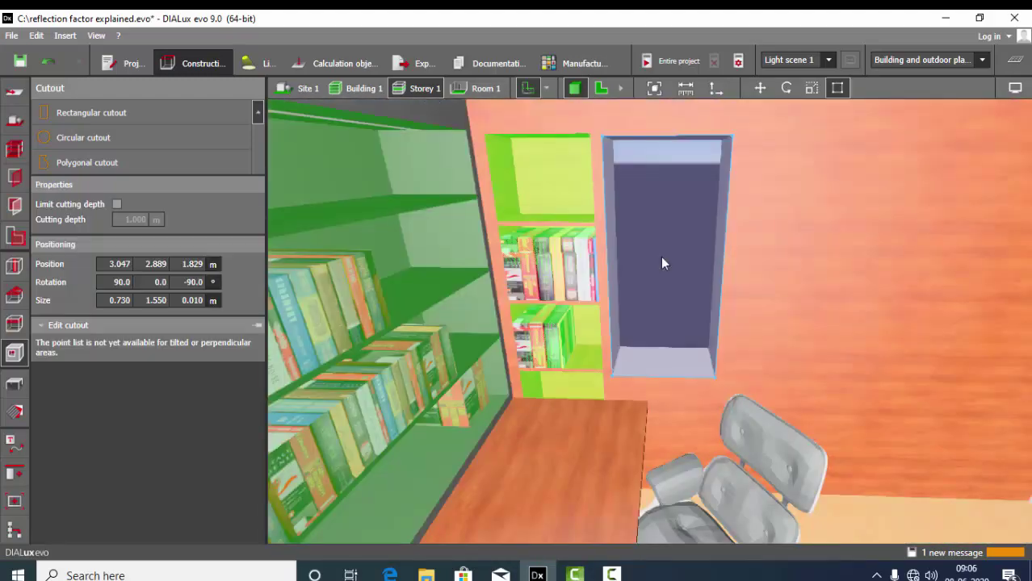
- Examine in the floor plan how far the rectangular cutout reaches through the wall compared with the neighbouring shelf niche
left_click(608, 95)
scroll(804, 191, "up", 5)
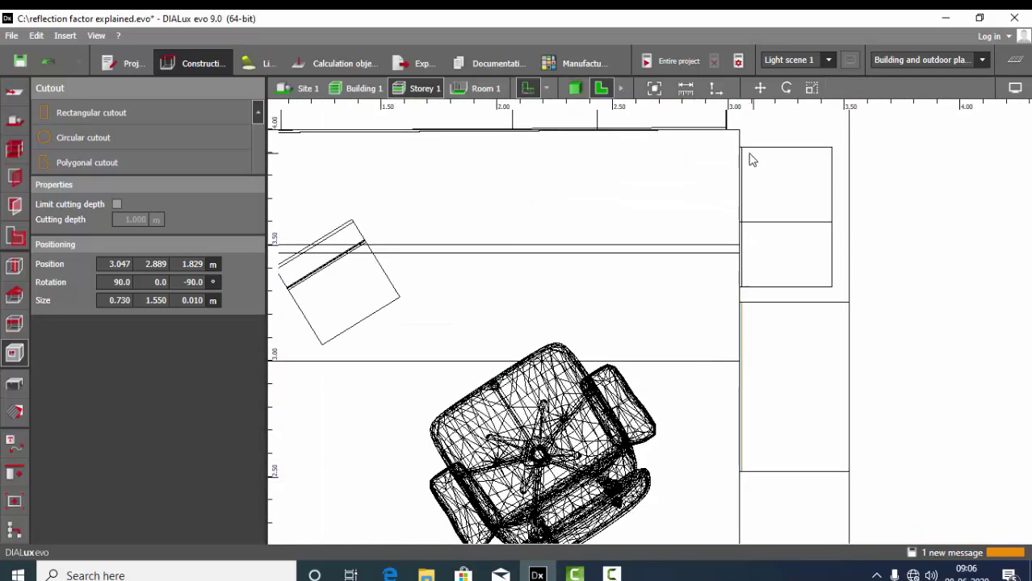
scroll(838, 283, "down", 2)
scroll(838, 283, "up", 2)
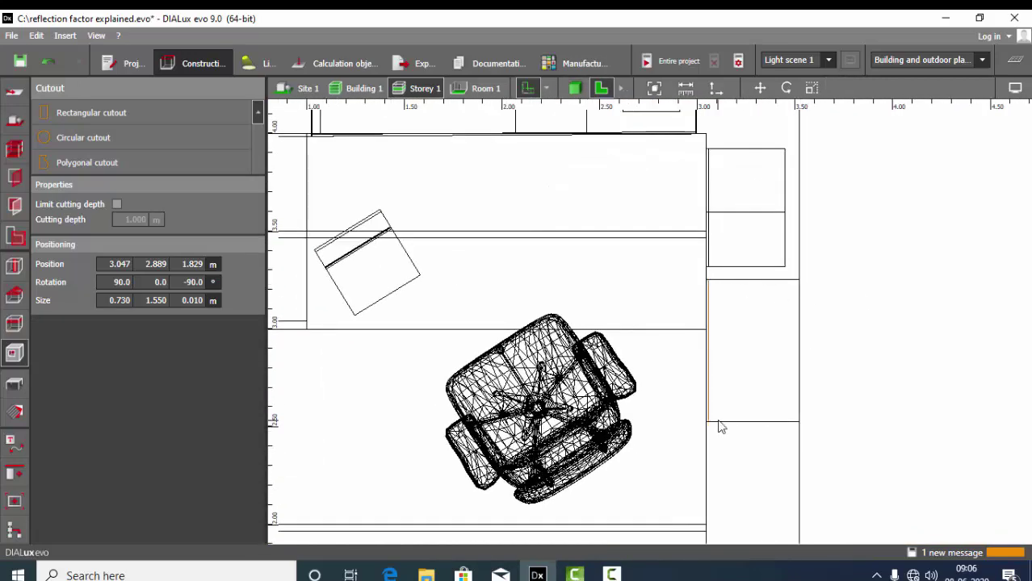
scroll(717, 387, "up", 1)
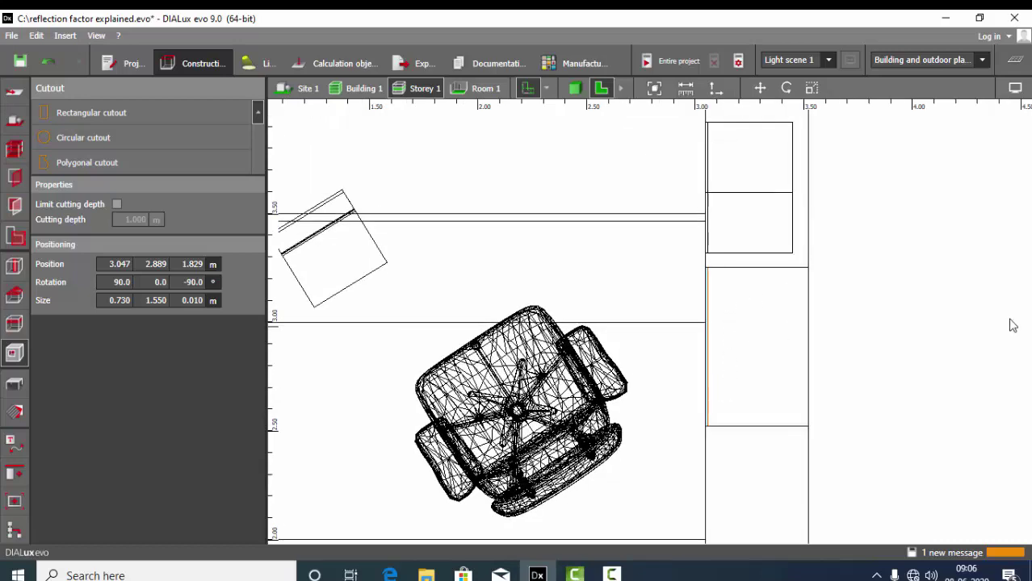
middle_click_drag(793, 302, 751, 278)
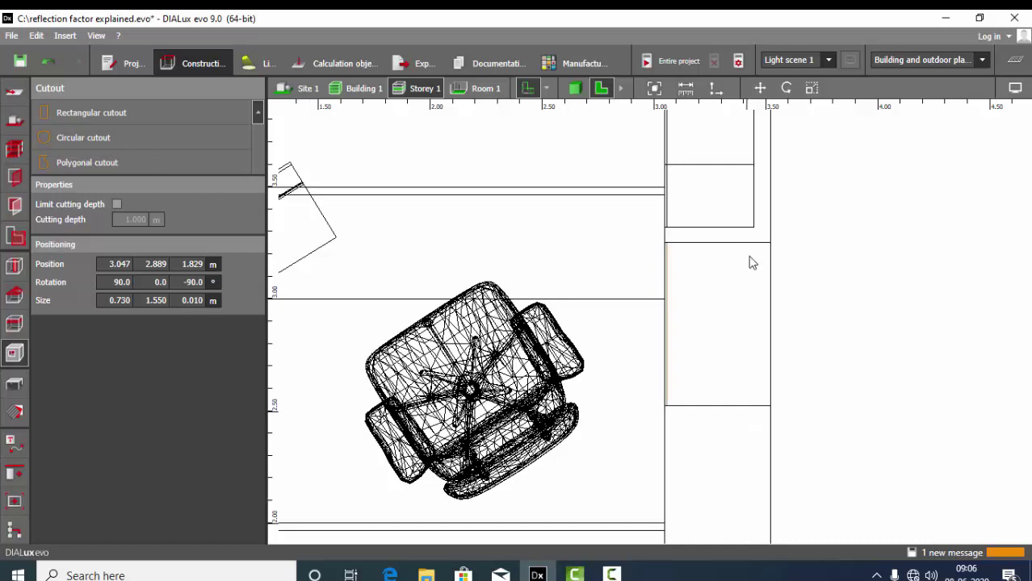
- Limit the rectangular cutout's cutting depth, trying 0.5 m and then 0.25 m, with the 3D view shown
left_click(116, 205)
left_click(130, 220)
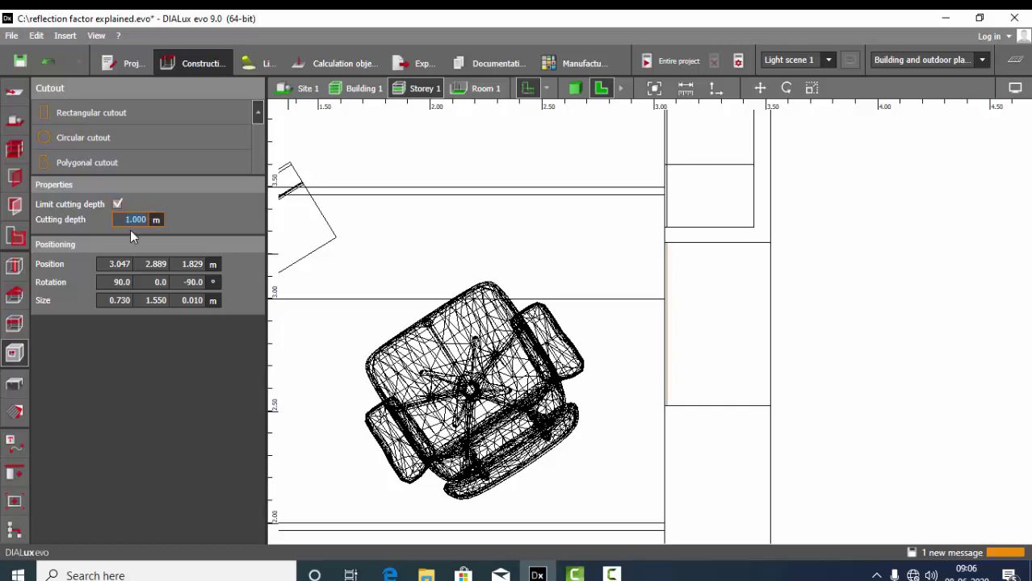
left_click(575, 88)
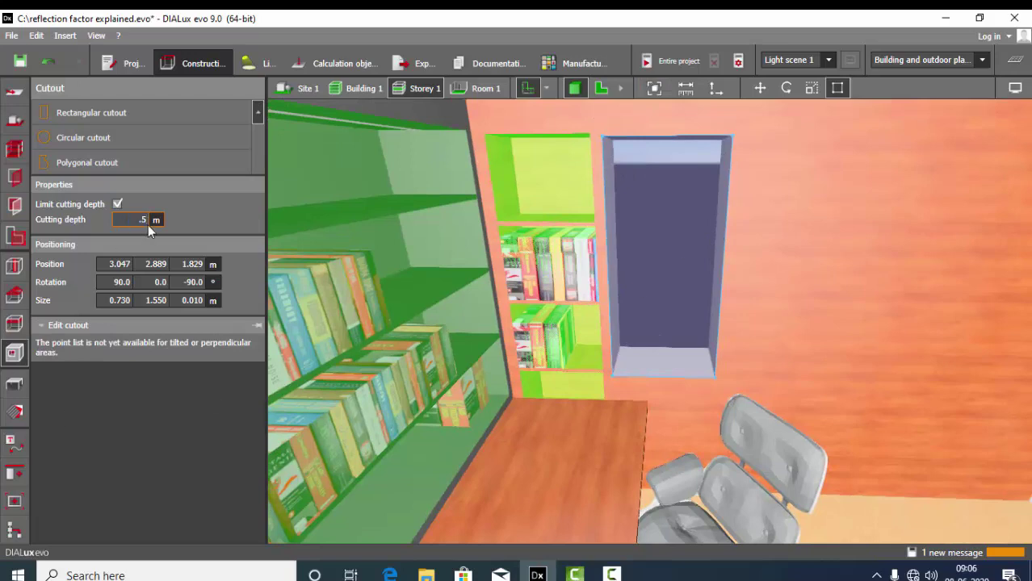
type(".5")
key("Return")
key("Return")
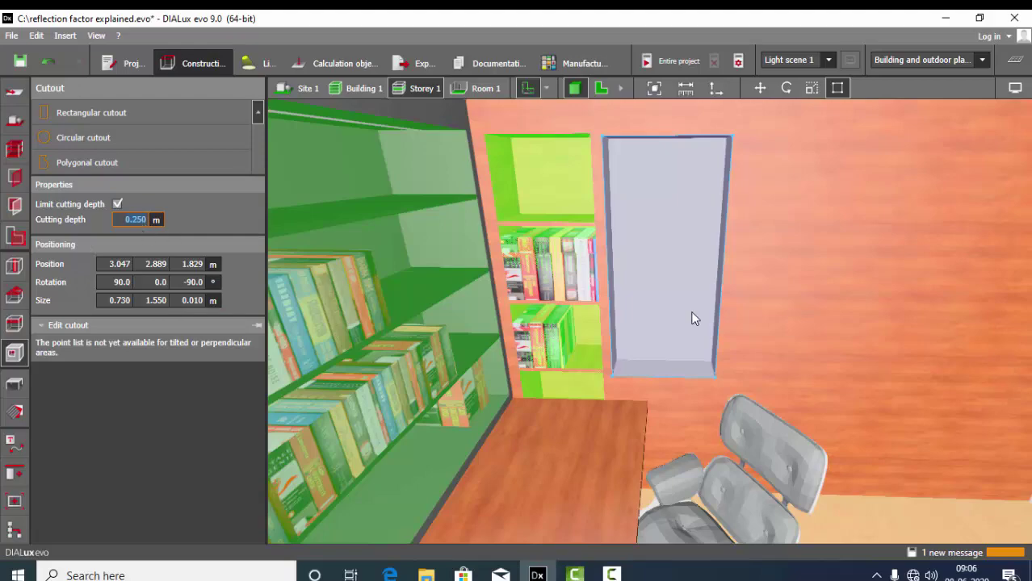
- Measure the wall's thickness beside the rectangular recess in the floor plan, then return to the 3D view
left_click(13, 385)
right_click_drag(516, 352, 654, 189)
left_click(600, 88)
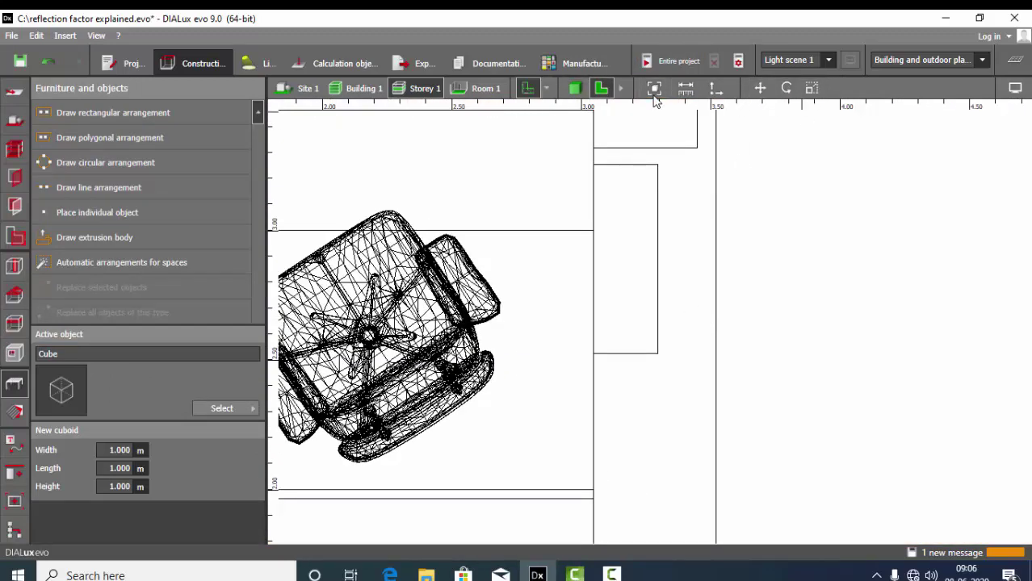
left_click(686, 88)
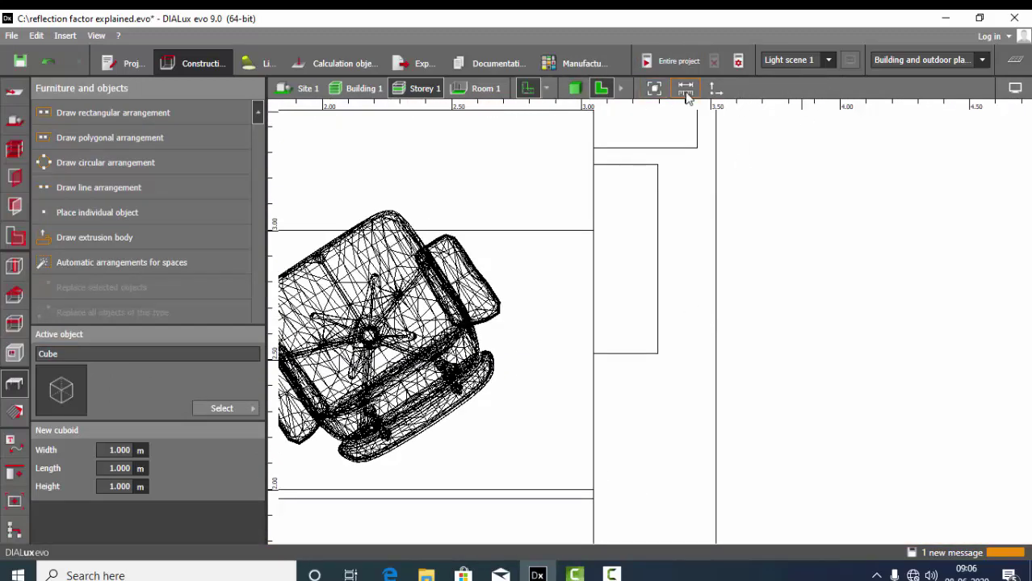
left_click(596, 158)
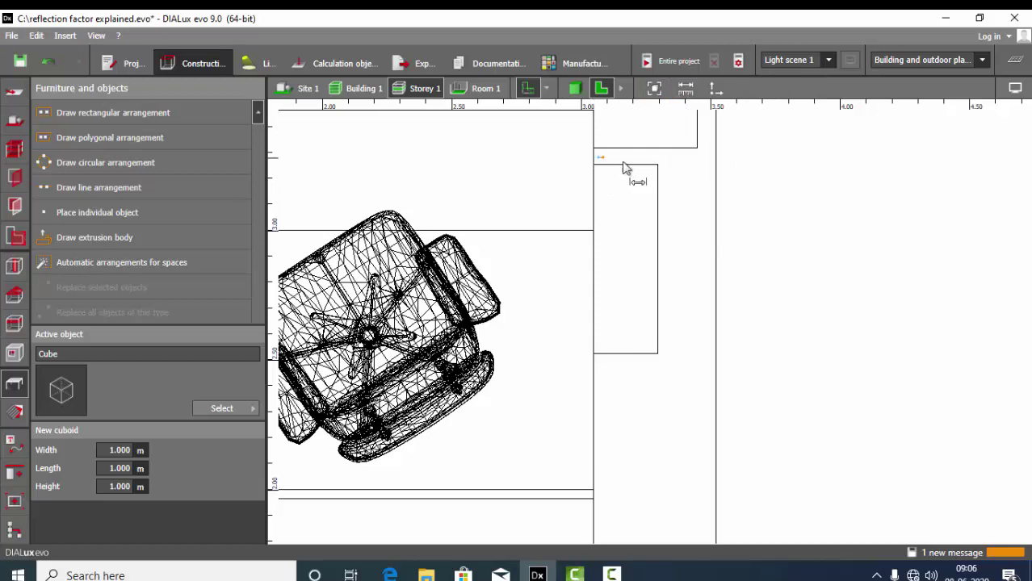
left_click(715, 158)
left_click(574, 88)
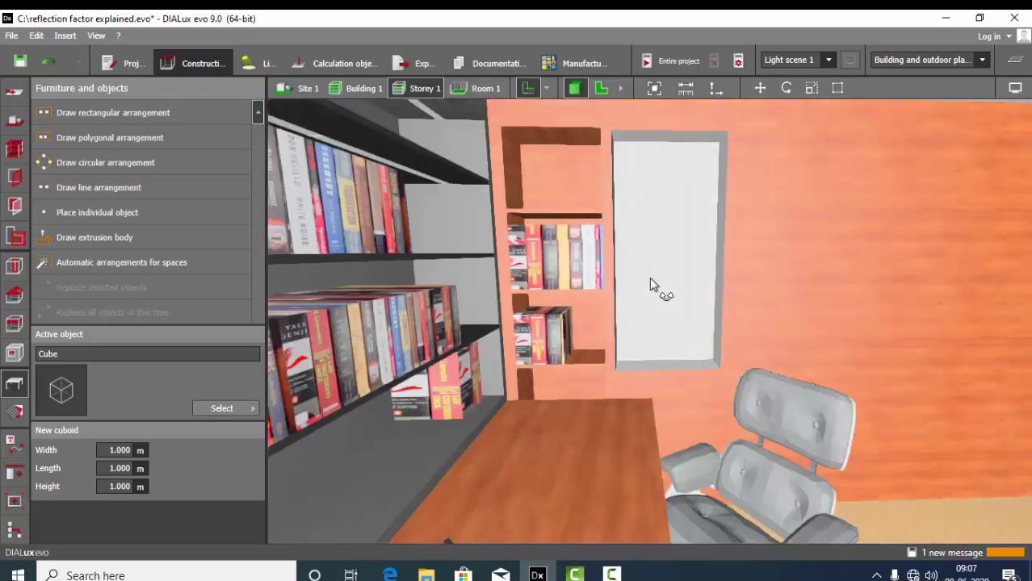
- Set the rectangular cutout's cutting depth to 0.4 m and inspect the resulting recess without the cutout highlighting
middle_click_drag(650, 284, 681, 232)
left_click(14, 353)
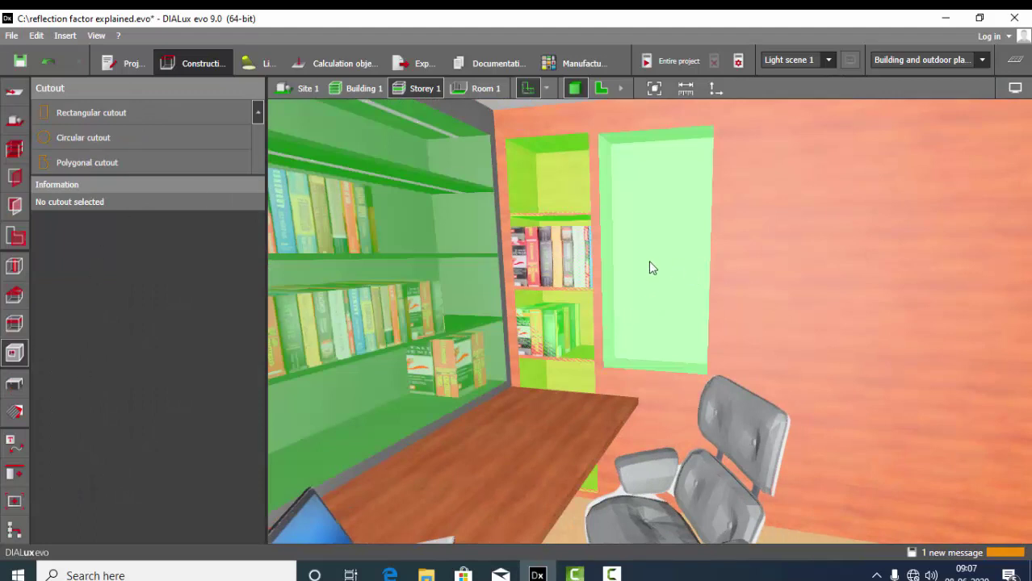
left_click(643, 264)
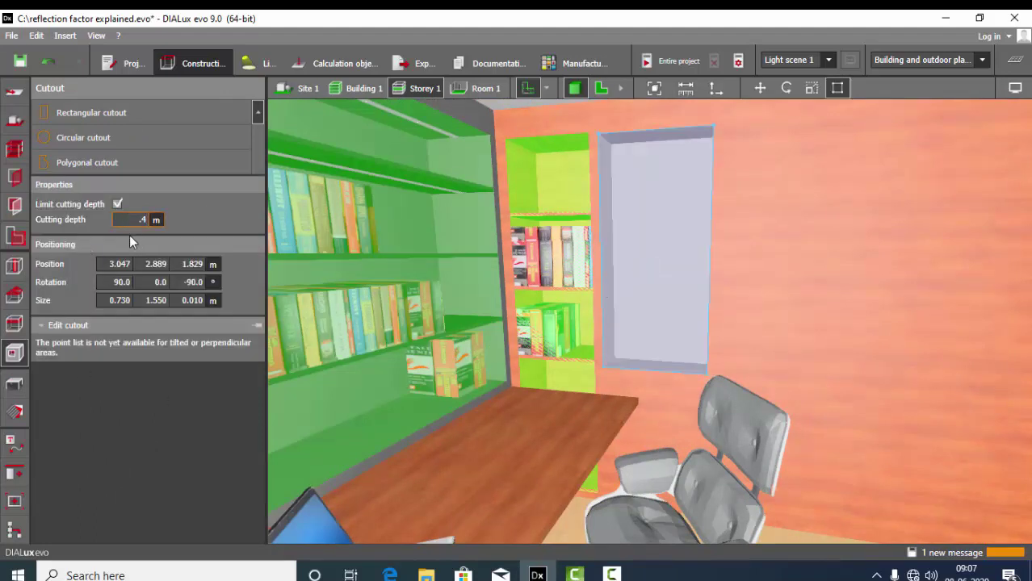
type(".4")
key("Return")
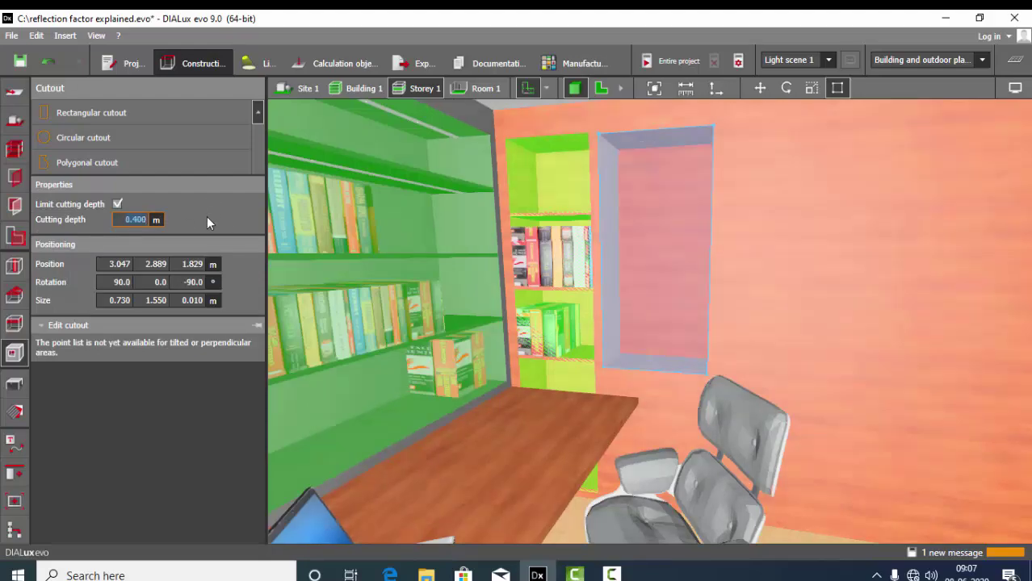
left_click(14, 384)
scroll(606, 269, "up", 5)
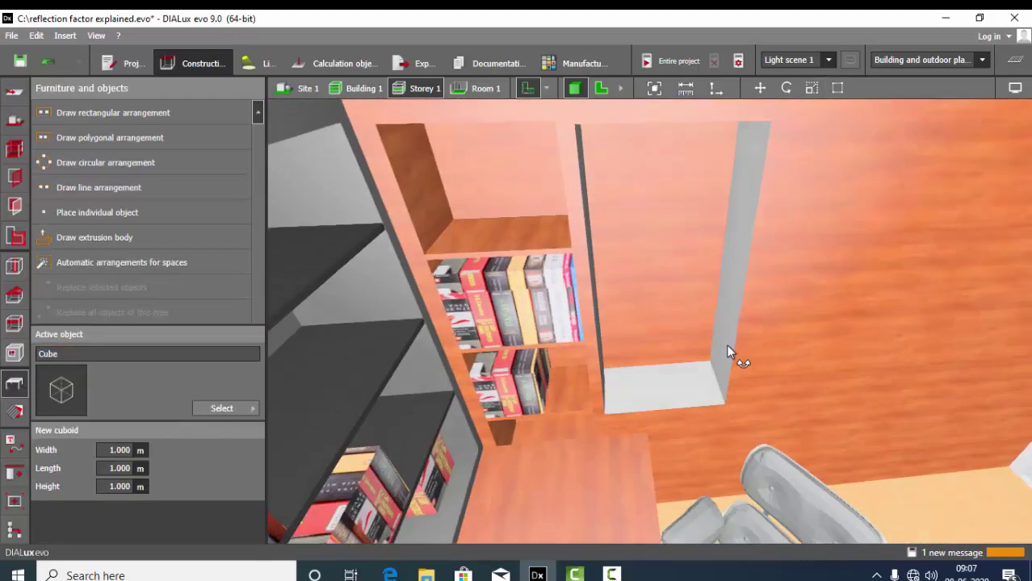
right_click_drag(726, 341, 693, 283)
- Draw a circular cutout about 1.31 m in diameter in the wooden wall, on the window side of the rectangular recess
left_click(14, 352)
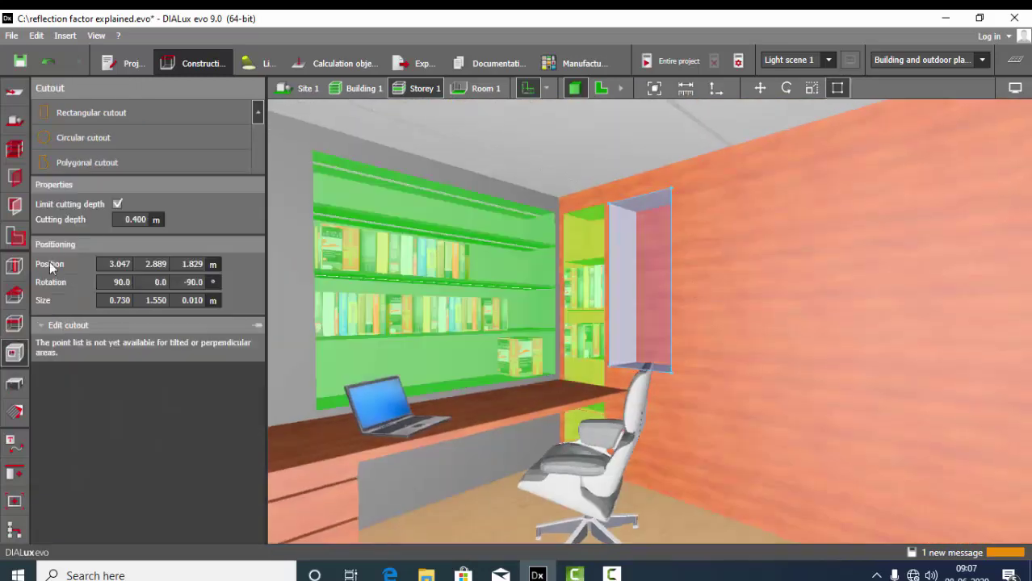
left_click(89, 139)
scroll(755, 276, "up", 1)
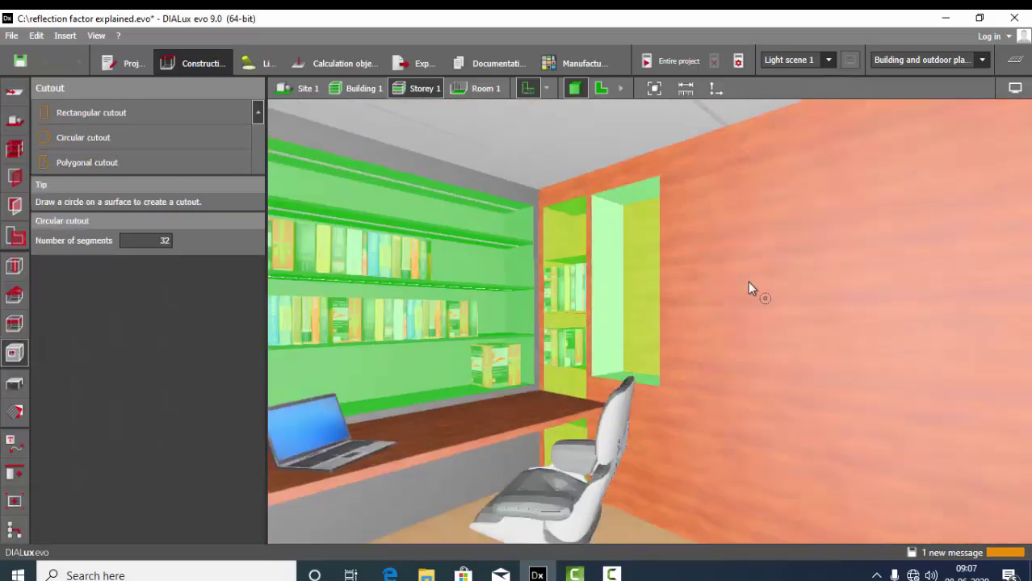
left_click(746, 279)
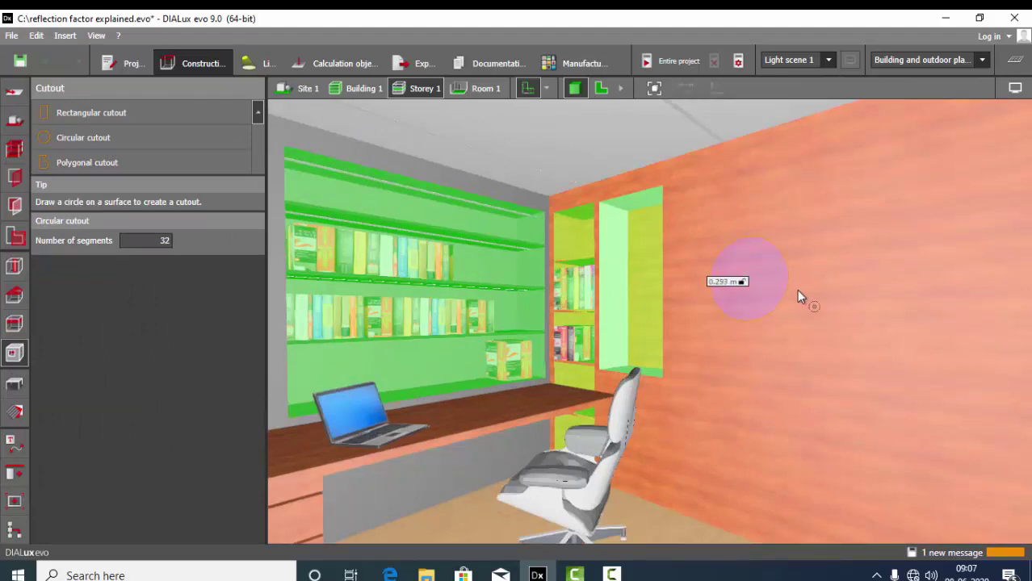
left_click(844, 312)
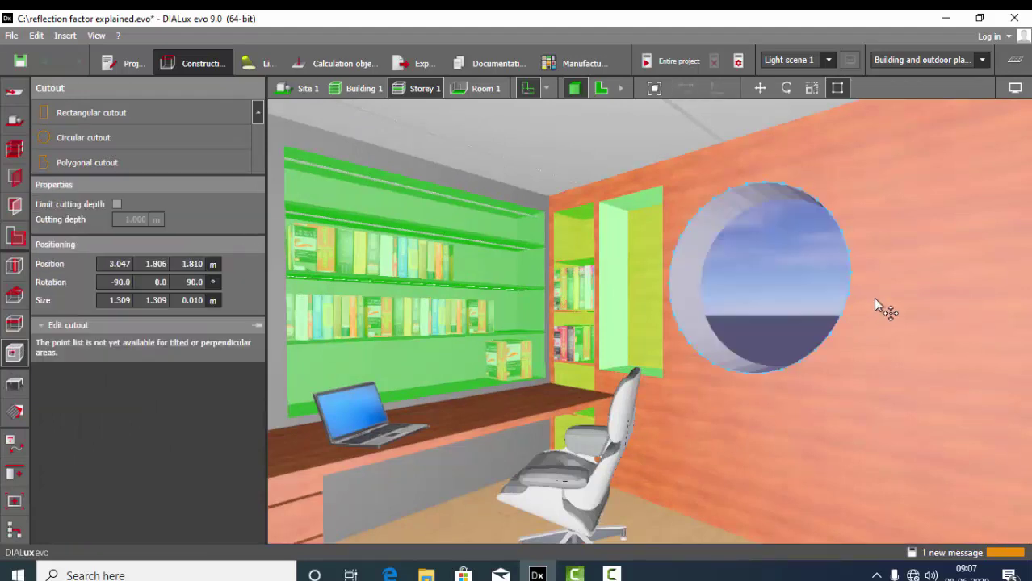
- Limit the circular cutout's cutting depth to 0.4 m
left_click(118, 204)
left_click(130, 220)
type(".4")
key("Return")
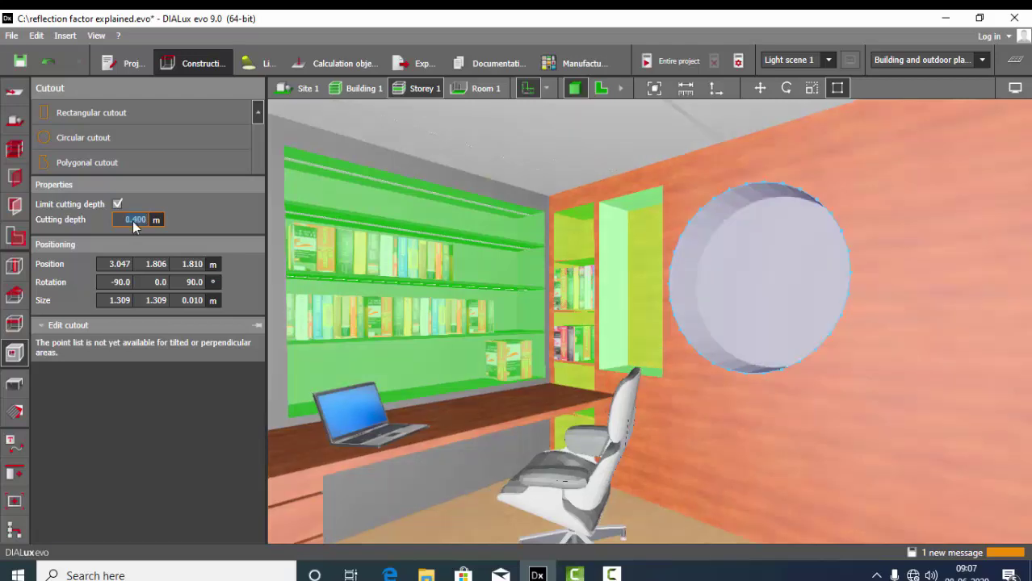
- Inspect the circular recess in the wooden wall without the cutout highlighting
left_click(18, 383)
right_click_drag(746, 311, 782, 296)
middle_click_drag(781, 303, 899, 313)
right_click_drag(810, 321, 806, 319)
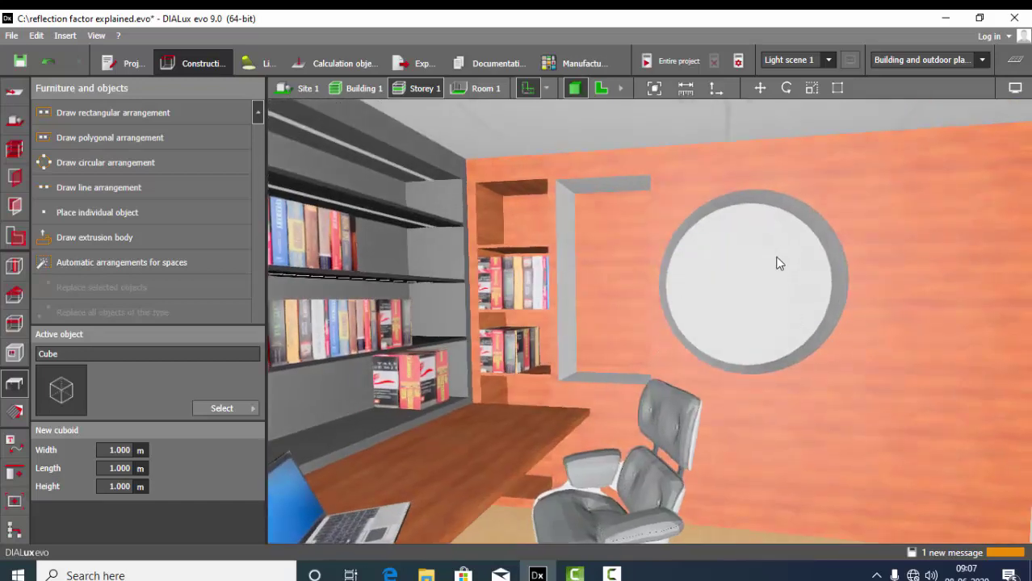
- Delete the circular cutout from the wooden wall
left_click(15, 355)
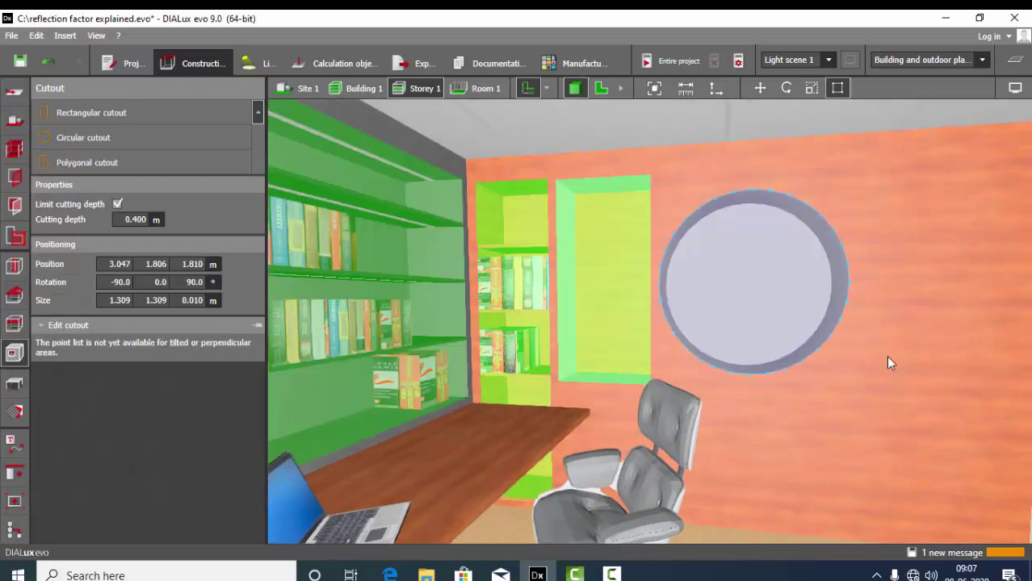
left_click(758, 275)
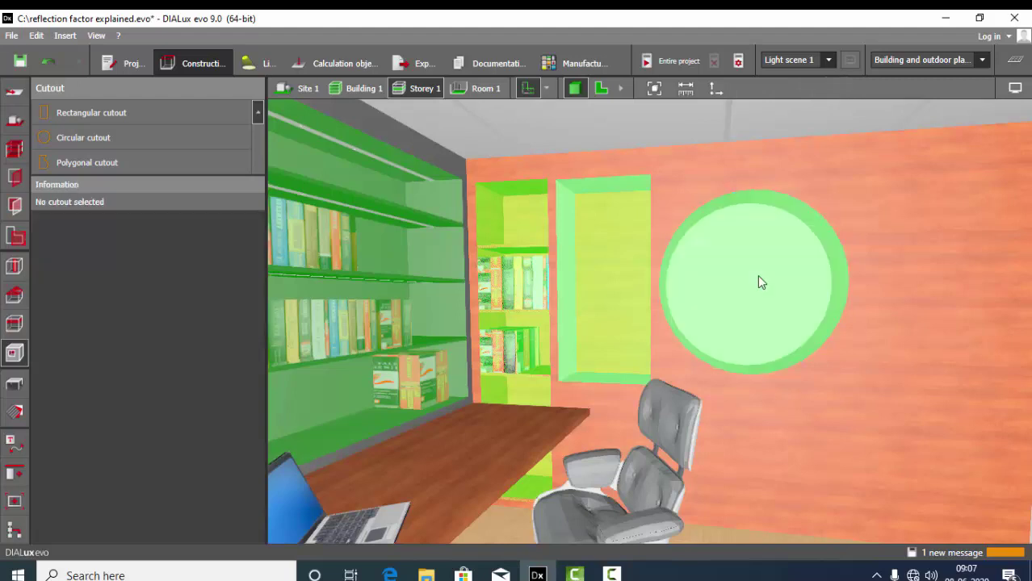
left_click(759, 282)
key("Delete")
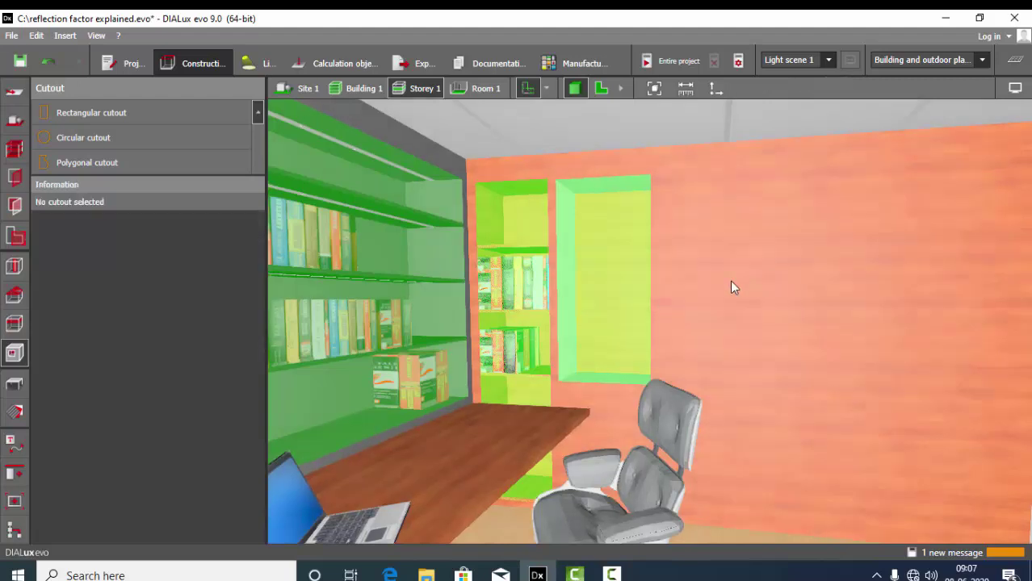
- Pick the Pear dark wood material from the back surface of the rectangular recess
left_click(15, 383)
scroll(612, 293, "up", 3)
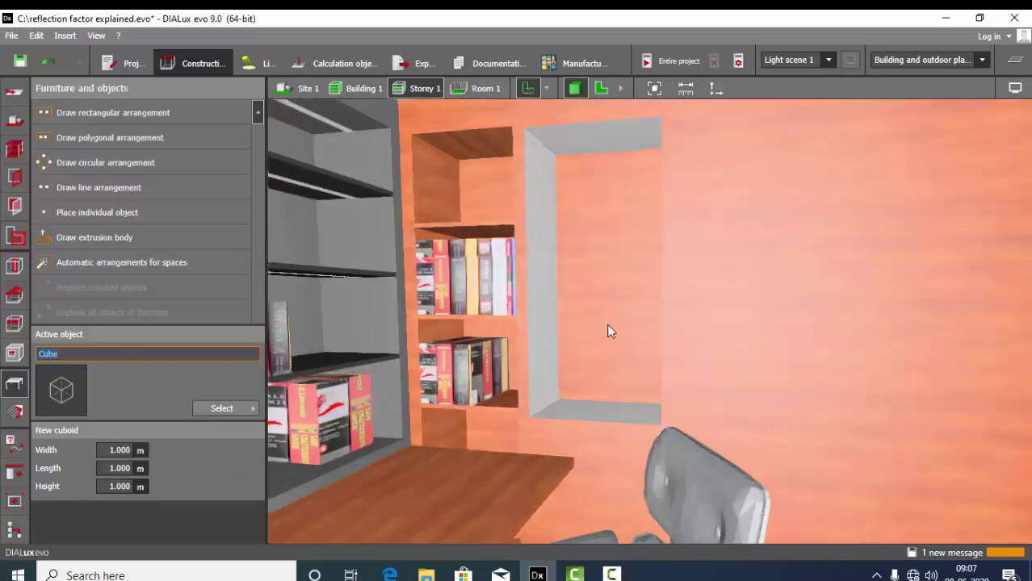
right_click_drag(609, 341, 646, 332)
left_click(14, 412)
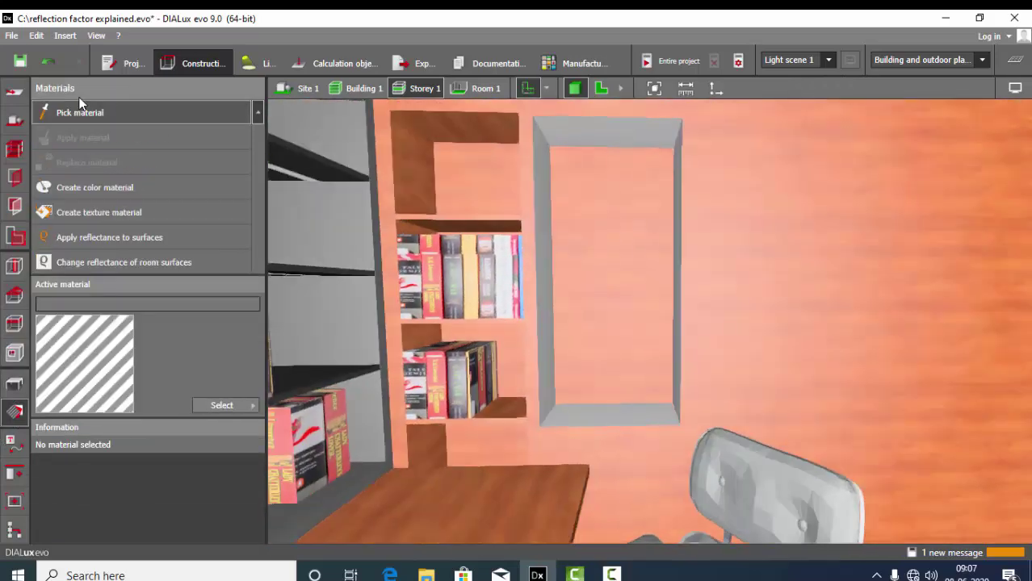
left_click(91, 114)
left_click(620, 214)
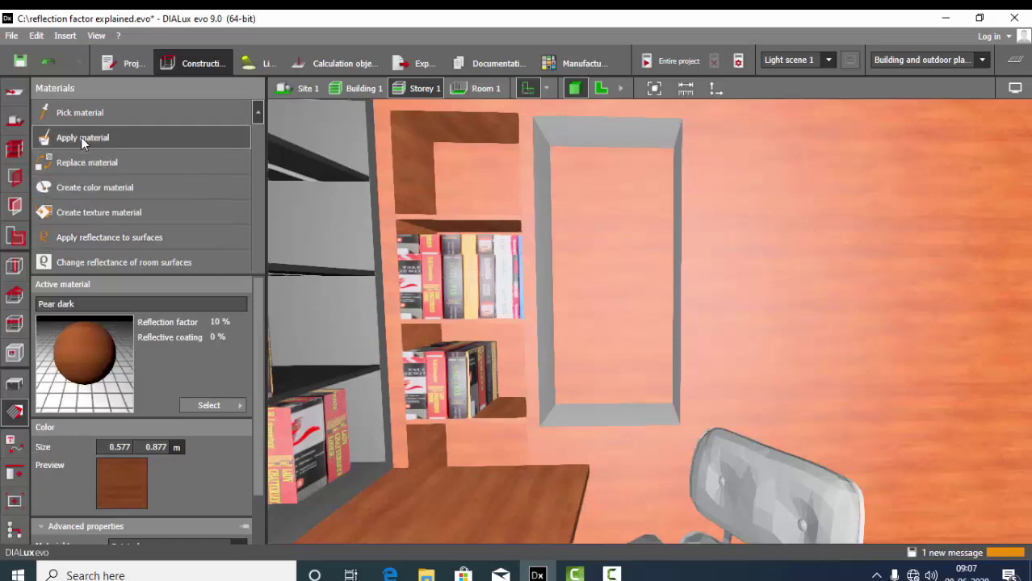
- Apply the Pear dark material to the four grey inner faces of the rectangular recess
left_click(98, 140)
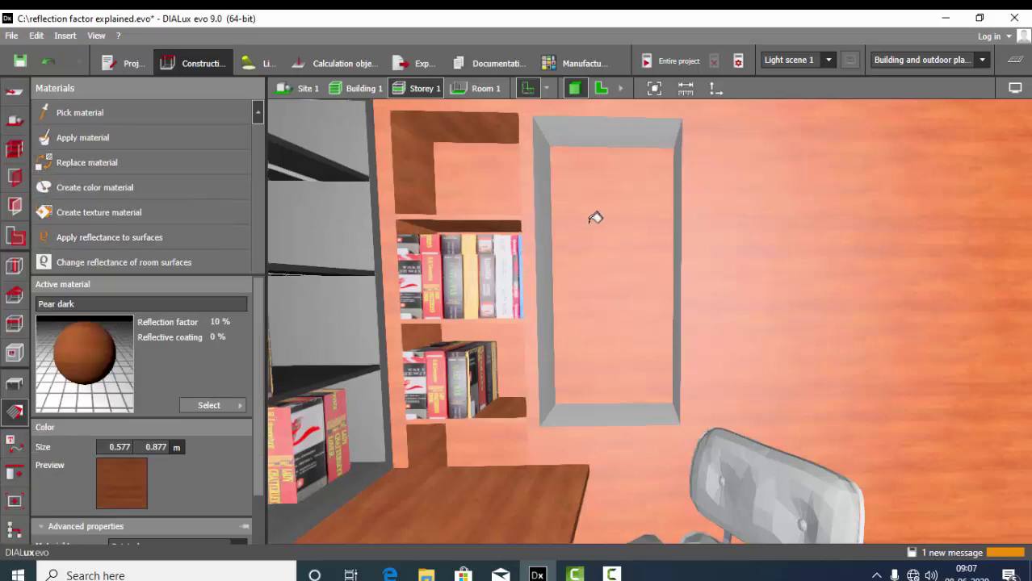
left_click(548, 180)
left_click(599, 127)
left_click(683, 185)
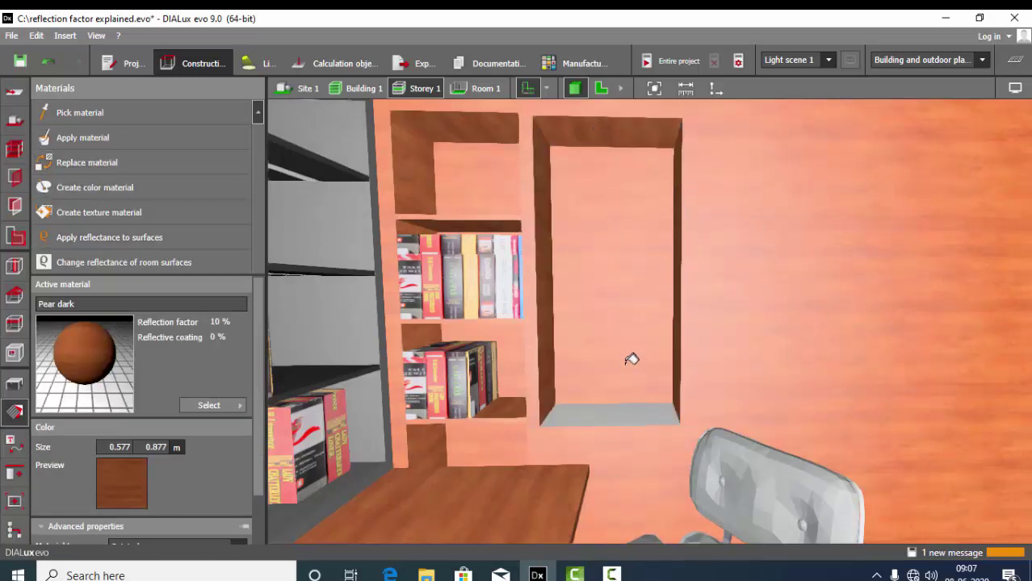
left_click(616, 407)
- Examine the wood-lined rectangular recess in a wider view of the office, outside material editing
scroll(655, 264, "down", 1)
right_click_drag(655, 264, 638, 297)
scroll(662, 282, "down", 2)
mouse_move(704, 289)
right_mouse_down()
mouse_move(677, 288)
mouse_move(710, 298)
mouse_move(699, 304)
right_mouse_up()
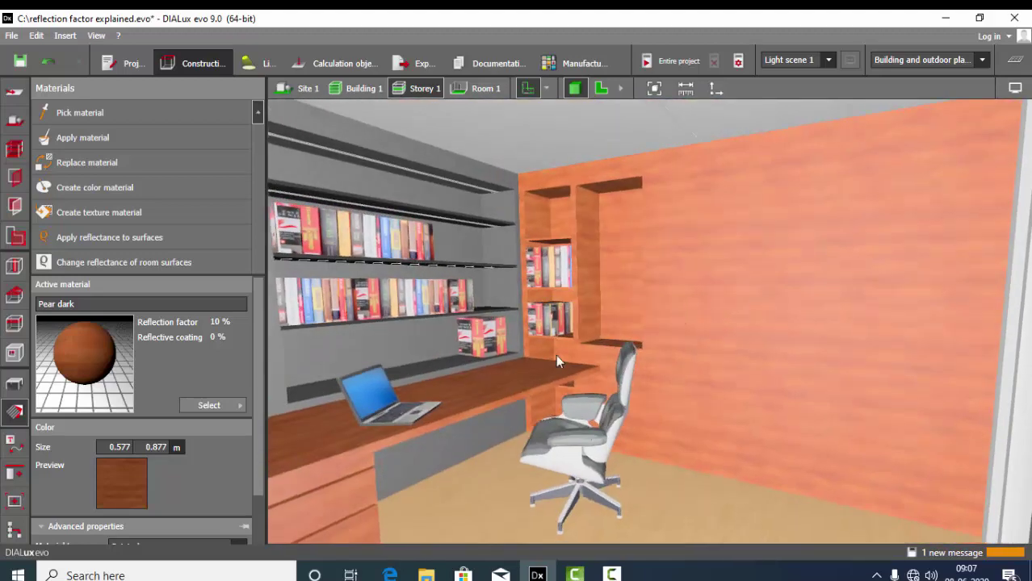
left_click(14, 384)
scroll(646, 267, "down", 2)
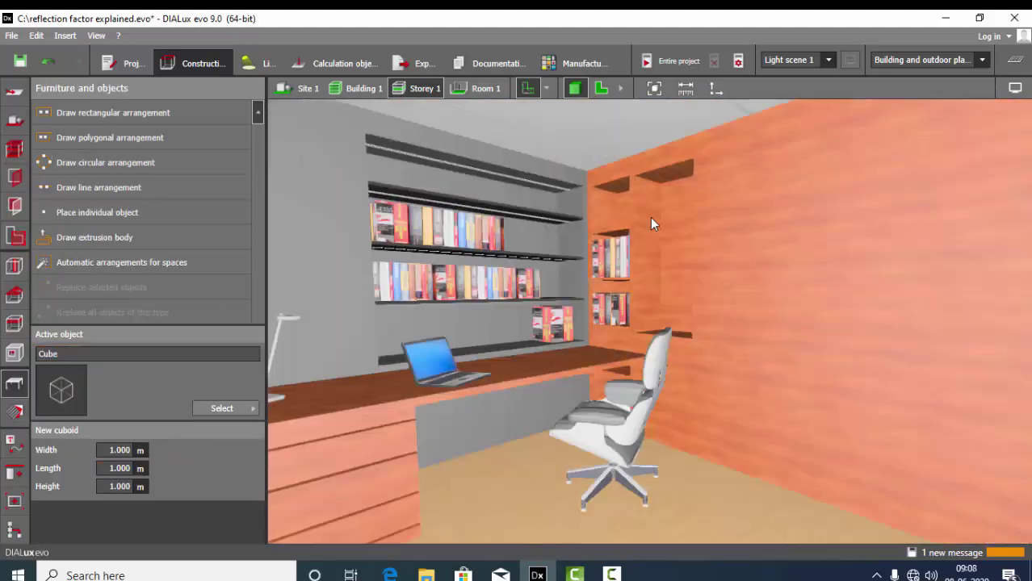